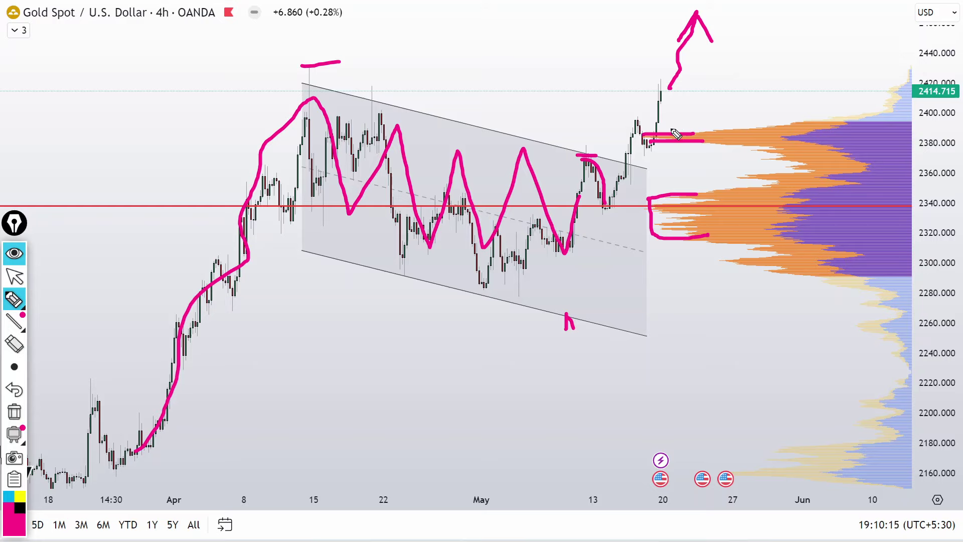
# - Draw a rising pink zigzag projection from 2385 and a line at the current price
pyautogui.moveTo(673, 133)
pyautogui.mouseDown()
pyautogui.moveTo(670, 125)
pyautogui.moveTo(699, 123)
pyautogui.moveTo(755, 7)
pyautogui.moveTo(775, 33)
pyautogui.mouseUp()
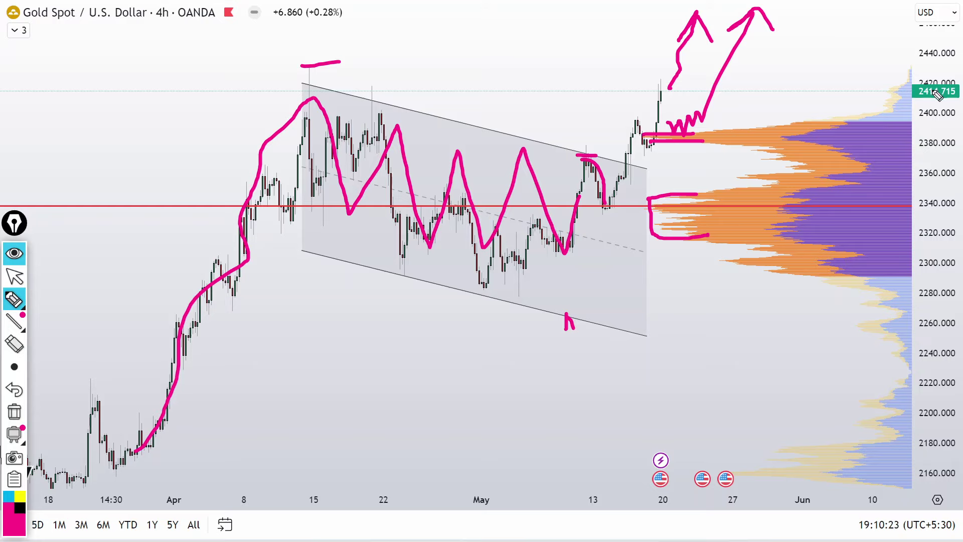
pyautogui.moveTo(922, 100); pyautogui.dragTo(958, 100)
# - Draw a long pink resistance line across the 2435 high with a zigzag along it
pyautogui.moveTo(338, 64); pyautogui.dragTo(459, 64)
pyautogui.moveTo(322, 63); pyautogui.dragTo(834, 58)
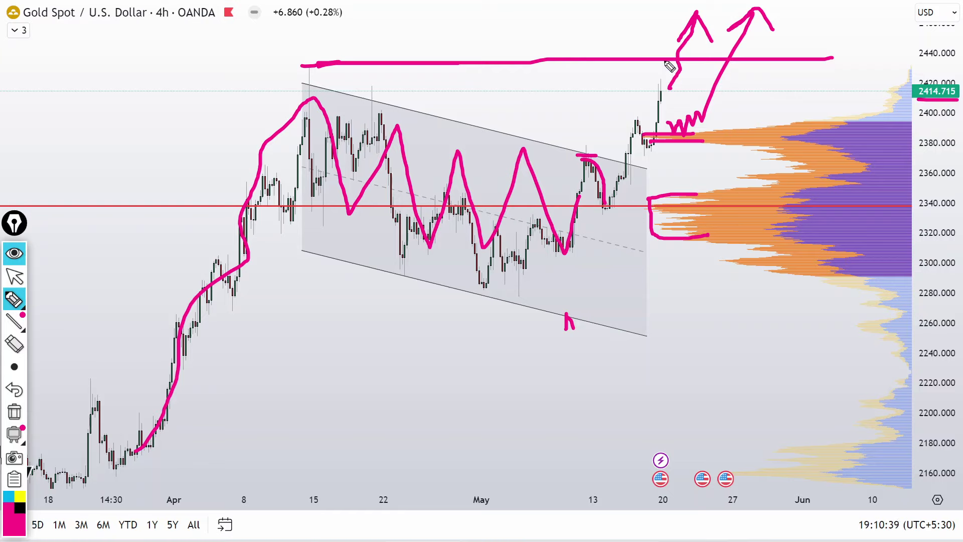
pyautogui.moveTo(667, 65)
pyautogui.mouseDown()
pyautogui.moveTo(703, 69)
pyautogui.moveTo(663, 83)
pyautogui.moveTo(672, 42)
pyautogui.moveTo(681, 60)
pyautogui.moveTo(721, 11)
pyautogui.mouseUp()
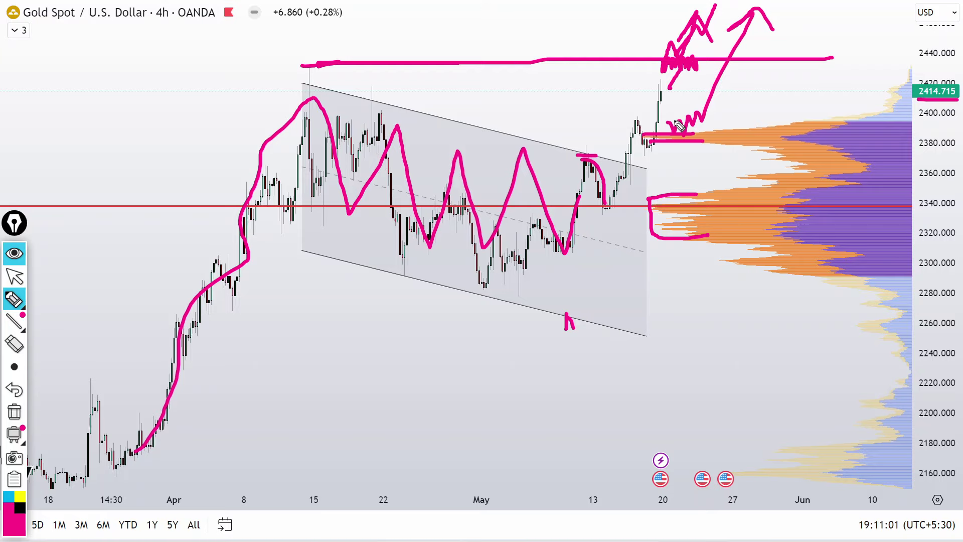
pyautogui.hotkey('ctrl', 'shift', 'F1')
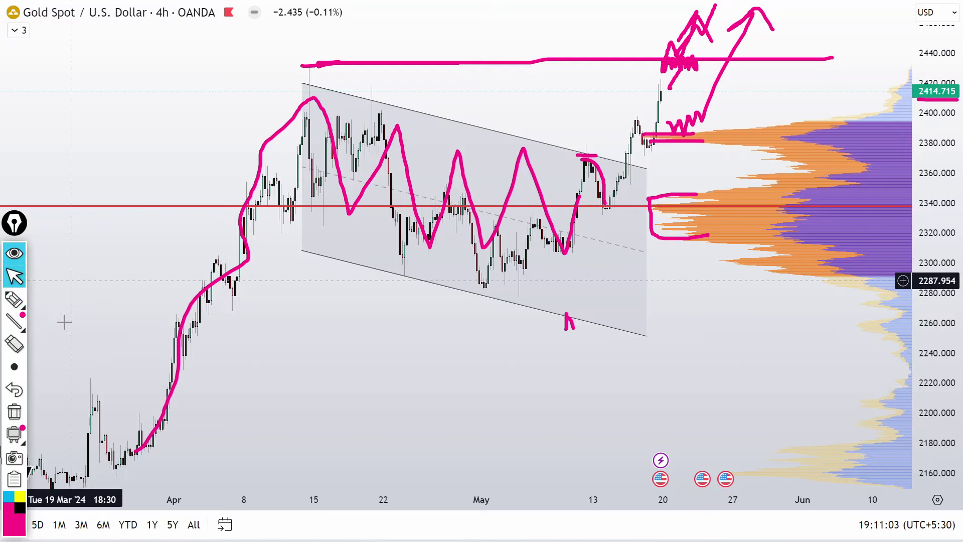
# - Erase the pink wave and top lines, then sketch a pink arc beside the last candles
pyautogui.hotkey('ctrl', 'shift', 'F4')
pyautogui.moveTo(368, 236)
pyautogui.mouseDown()
pyautogui.moveTo(453, 6)
pyautogui.moveTo(671, 261)
pyautogui.moveTo(684, 114)
pyautogui.moveTo(617, 89)
pyautogui.mouseUp()
pyautogui.moveTo(315, 56); pyautogui.dragTo(316, 118)
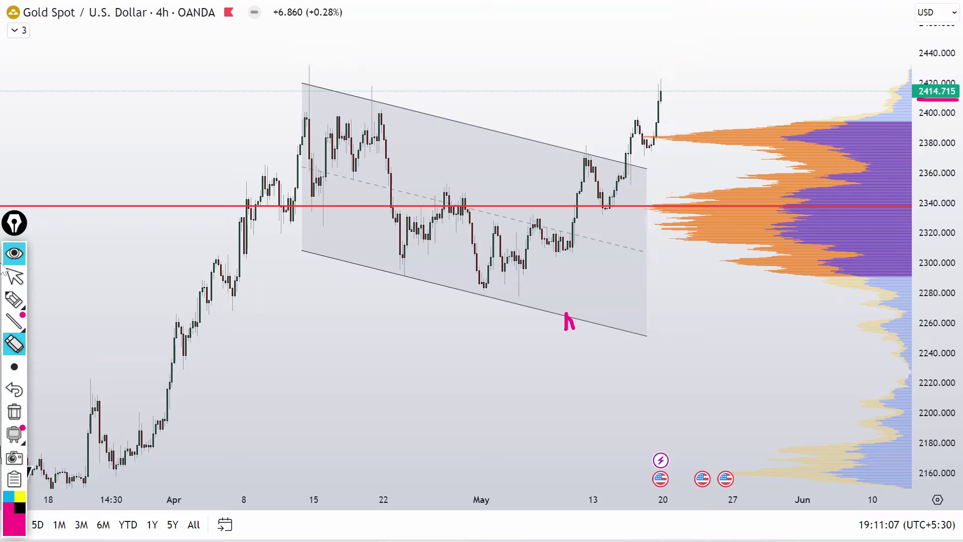
pyautogui.moveTo(14, 300)
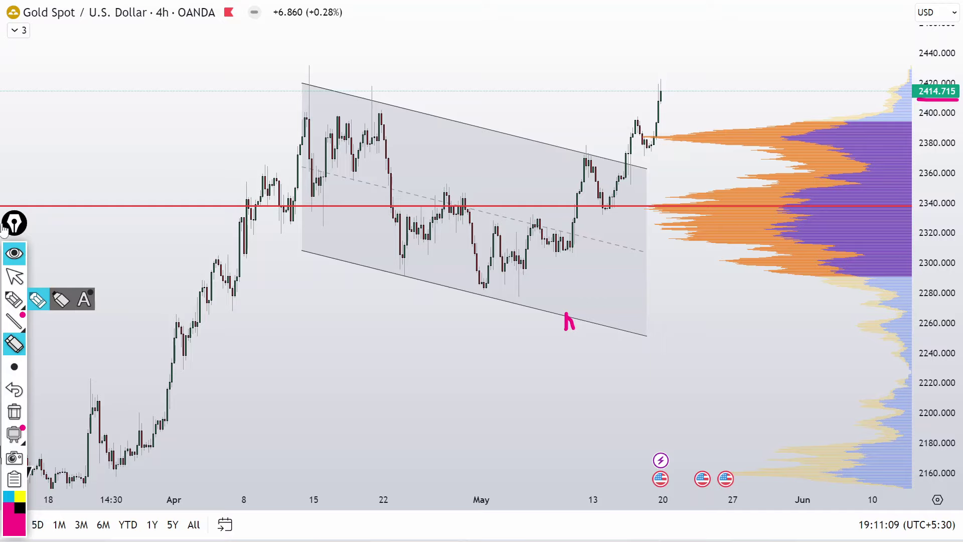
pyautogui.click(14, 299)
pyautogui.moveTo(665, 139); pyautogui.dragTo(674, 163)
# - Hide the annotations, exit full screen, and show the weekly XAUUSD tab full screen
pyautogui.click(14, 254)
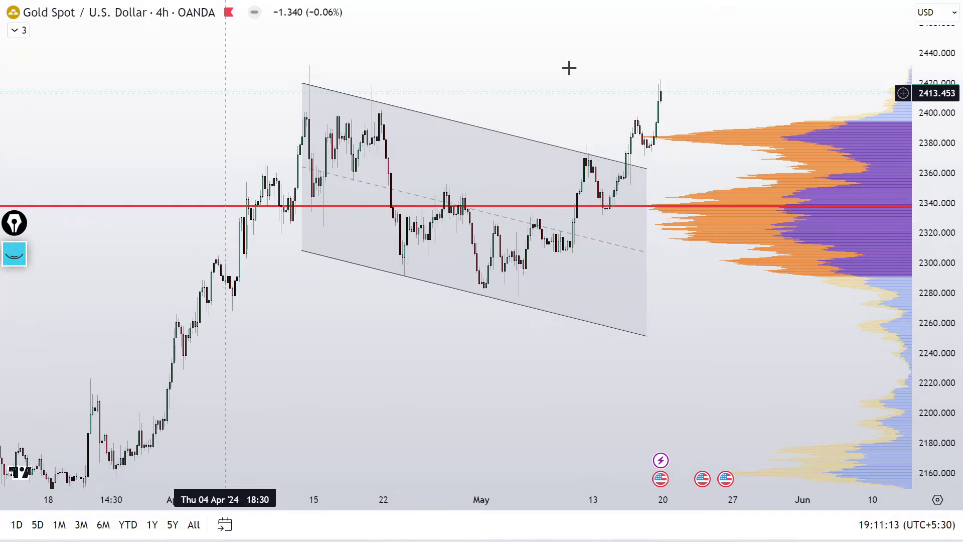
pyautogui.click(482, 47)
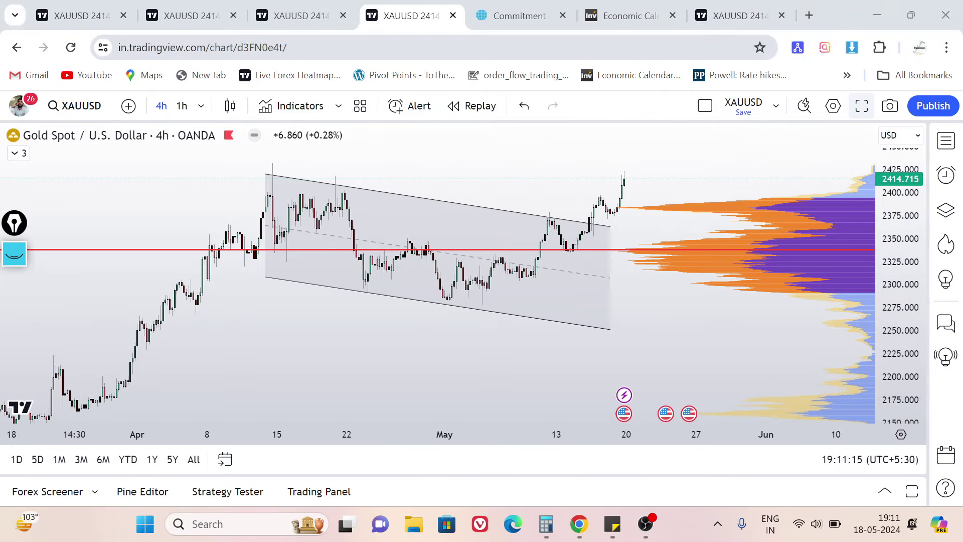
pyautogui.click(294, 4)
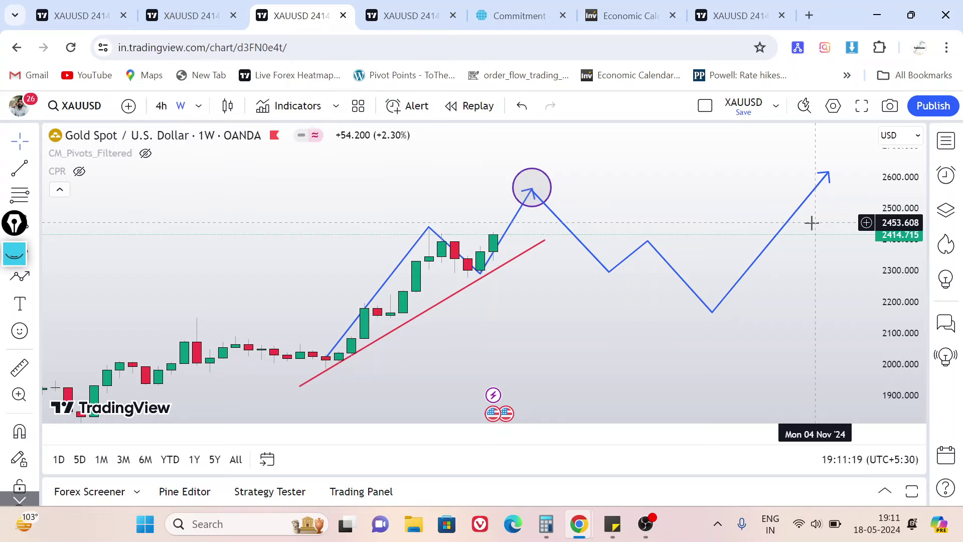
pyautogui.click(861, 105)
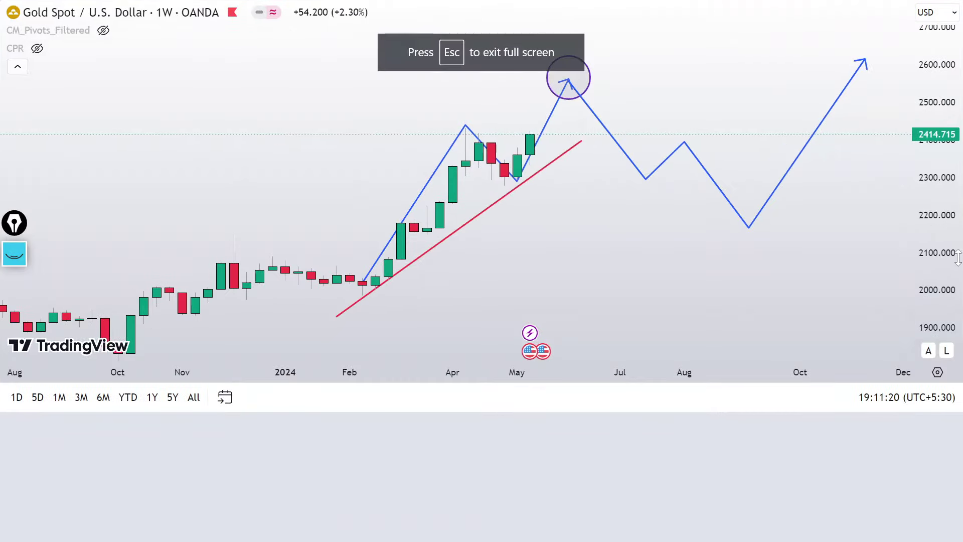
# - Collapse the indicator legend and bring back the freehand pen drawing tools
pyautogui.scroll(2, 791, 335)
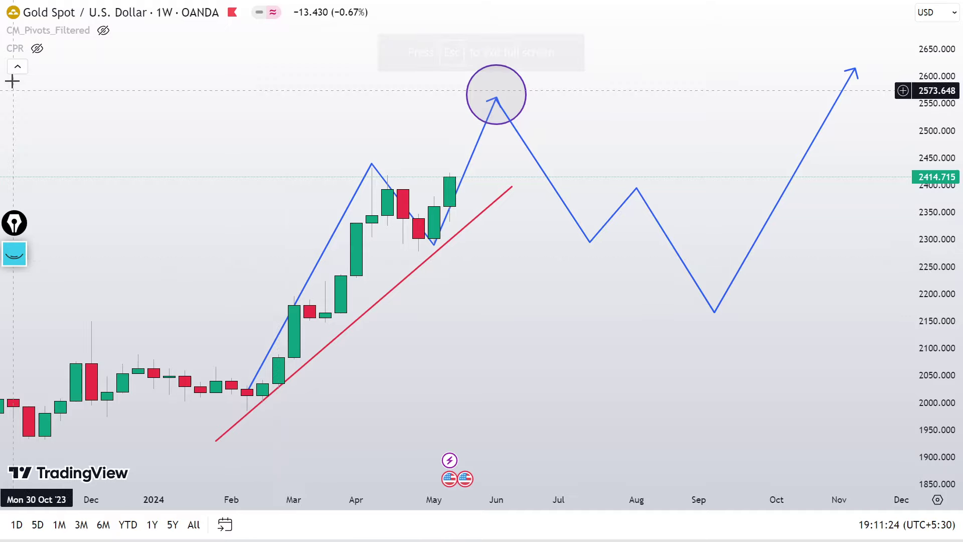
pyautogui.click(17, 67)
pyautogui.click(15, 254)
pyautogui.click(14, 300)
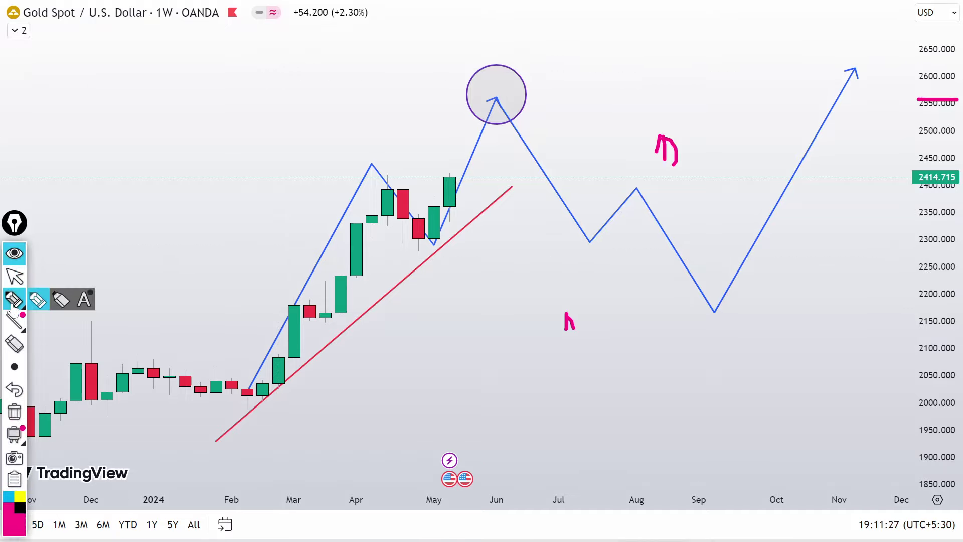
# - Underline 1W, trace a pink swing zigzag over the Feb–Mar candles and mark the April peak
pyautogui.moveTo(150, 22); pyautogui.dragTo(184, 21)
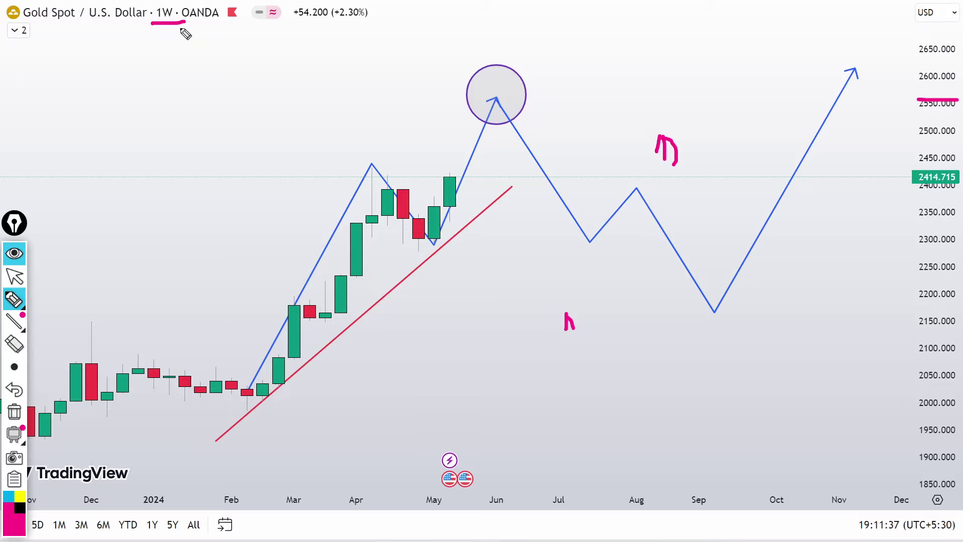
pyautogui.moveTo(257, 396)
pyautogui.mouseDown()
pyautogui.moveTo(278, 340)
pyautogui.moveTo(329, 321)
pyautogui.moveTo(366, 241)
pyautogui.moveTo(396, 228)
pyautogui.moveTo(397, 190)
pyautogui.mouseUp()
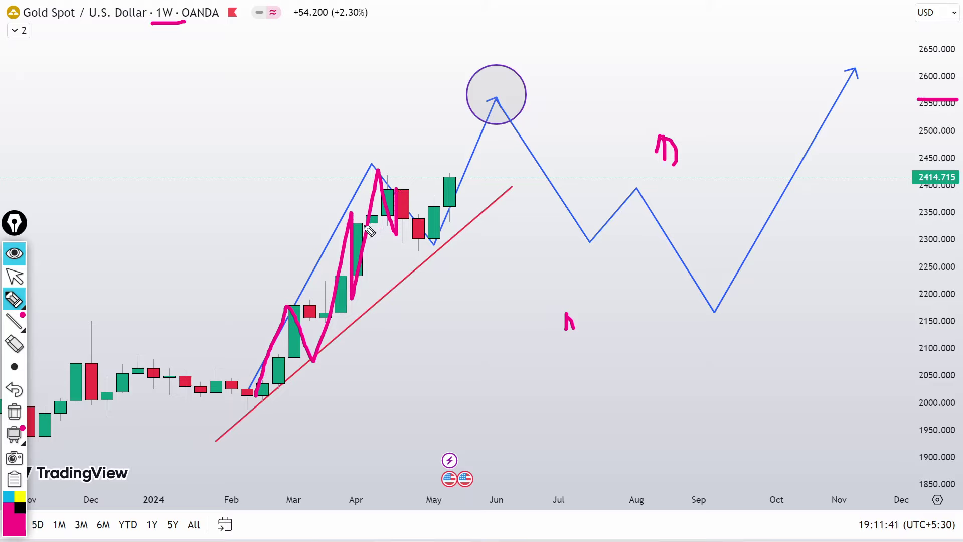
pyautogui.moveTo(360, 164)
pyautogui.mouseDown()
pyautogui.moveTo(389, 164)
pyautogui.moveTo(419, 245)
pyautogui.mouseUp()
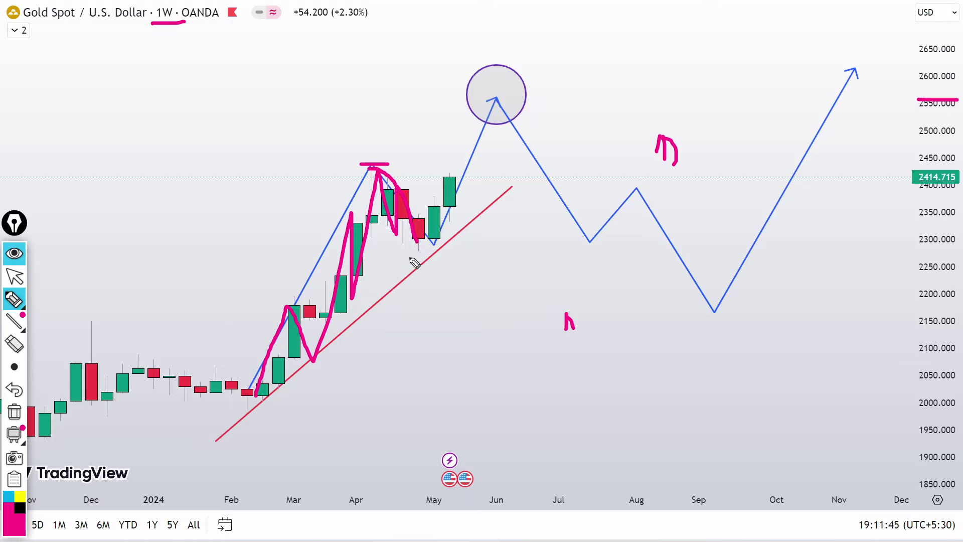
# - Add a stroke up from the April peak, underline the May low and draw the rise from it
pyautogui.moveTo(377, 167); pyautogui.dragTo(406, 142)
pyautogui.moveTo(412, 247)
pyautogui.mouseDown()
pyautogui.moveTo(460, 248)
pyautogui.moveTo(451, 249)
pyautogui.mouseUp()
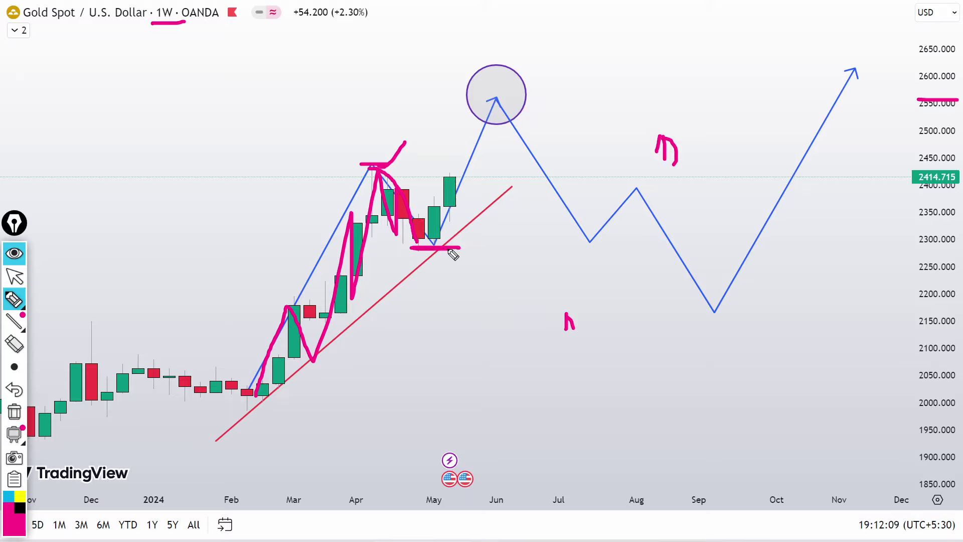
pyautogui.moveTo(431, 249)
pyautogui.mouseDown()
pyautogui.moveTo(458, 215)
pyautogui.moveTo(467, 174)
pyautogui.mouseUp()
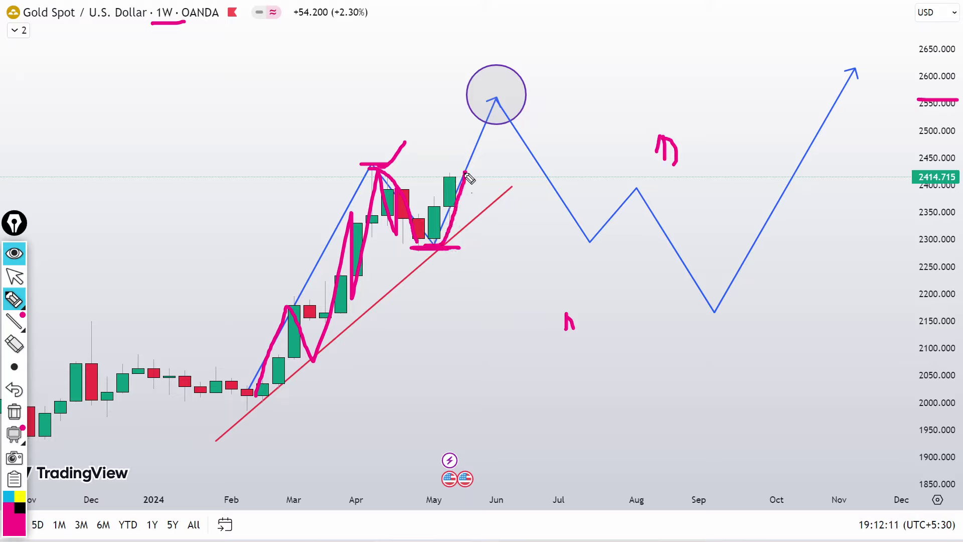
# - Erase the zigzag, April-top stroke, last-candle stroke and May-low line, then reselect the brush
pyautogui.click(11, 346)
pyautogui.click(375, 174)
pyautogui.click(464, 185)
pyautogui.click(438, 247)
pyautogui.click(23, 306)
pyautogui.click(14, 300)
# - Mark the April top, draw the rise into the circled target, and loop and spiral over it
pyautogui.moveTo(372, 177); pyautogui.dragTo(399, 183)
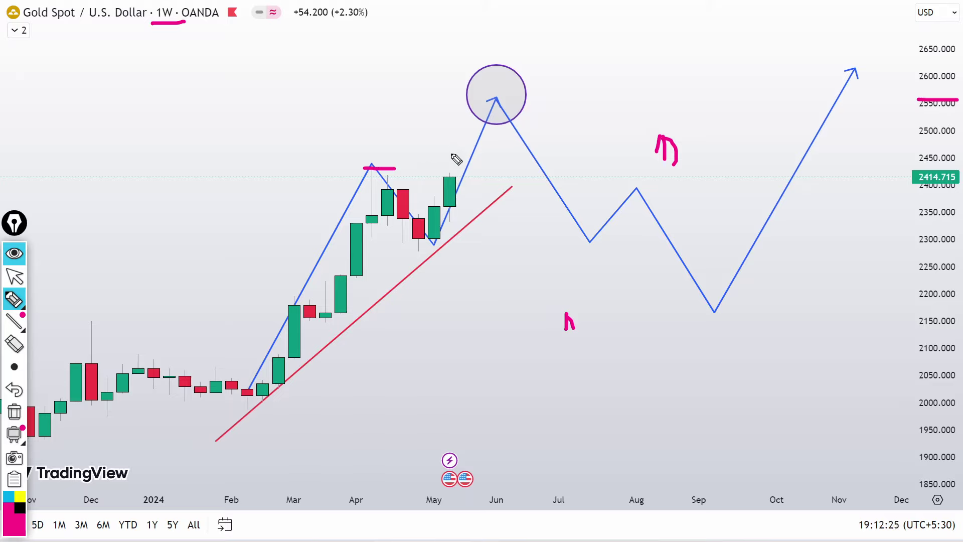
pyautogui.moveTo(457, 161)
pyautogui.mouseDown()
pyautogui.moveTo(482, 108)
pyautogui.moveTo(477, 99)
pyautogui.moveTo(490, 111)
pyautogui.mouseUp()
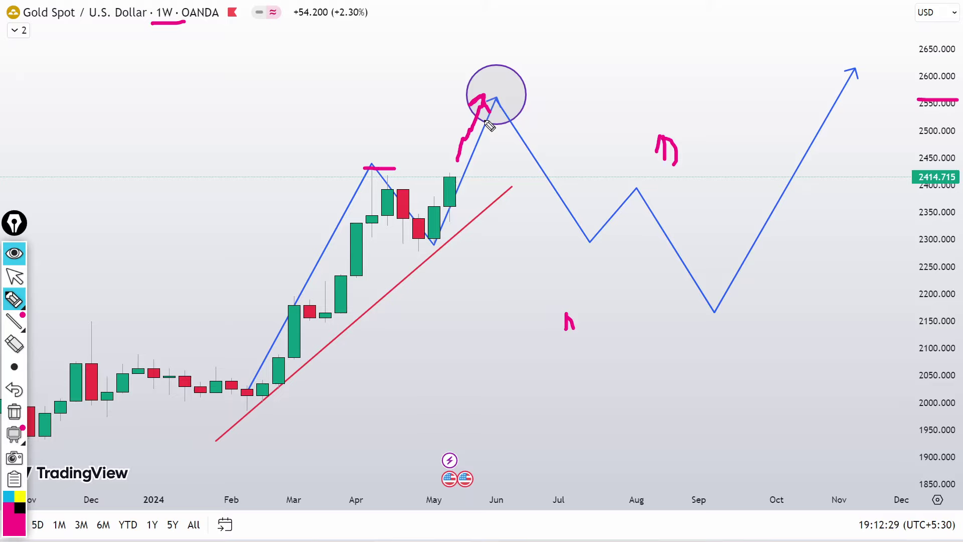
pyautogui.moveTo(506, 75)
pyautogui.mouseDown()
pyautogui.moveTo(497, 70)
pyautogui.moveTo(505, 126)
pyautogui.moveTo(489, 51)
pyautogui.mouseUp()
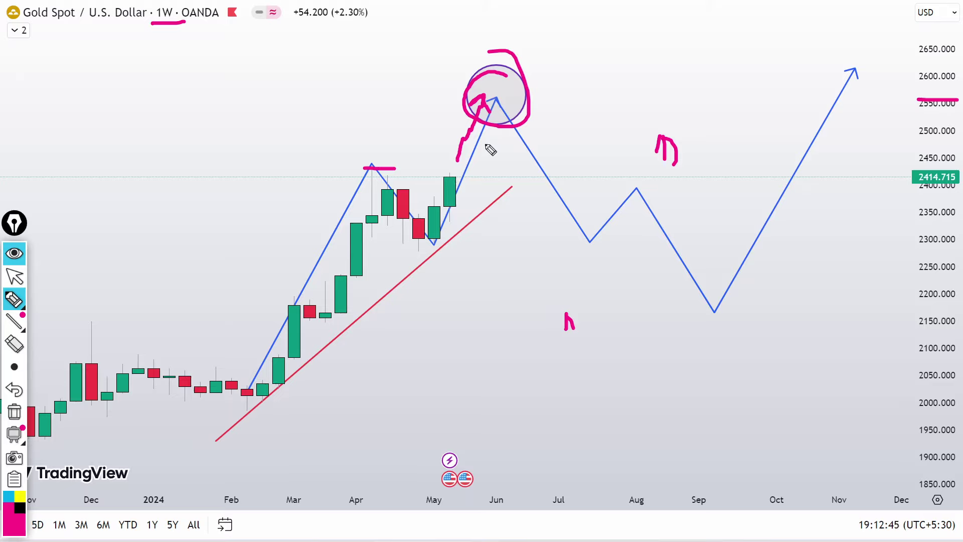
pyautogui.moveTo(512, 103)
pyautogui.mouseDown()
pyautogui.moveTo(475, 107)
pyautogui.moveTo(492, 97)
pyautogui.moveTo(491, 111)
pyautogui.mouseUp()
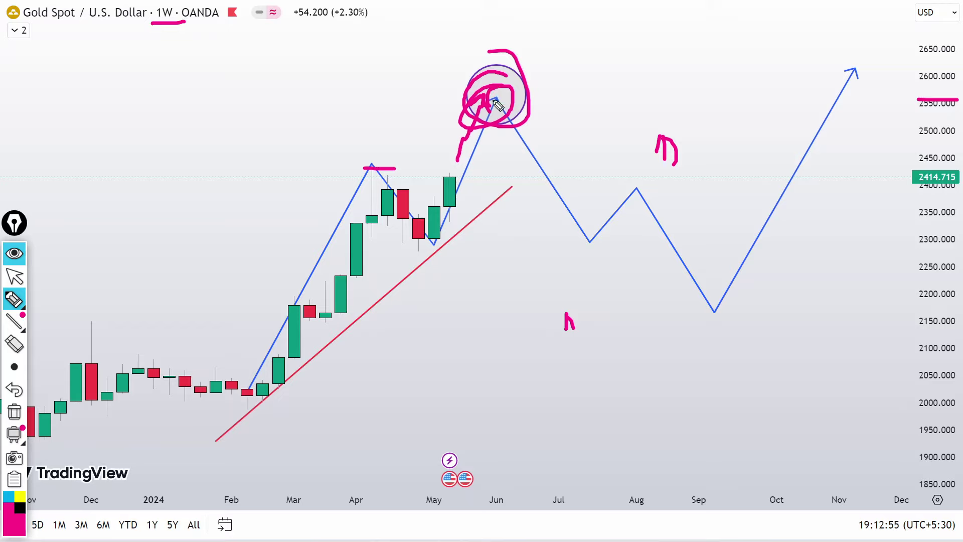
# - Trace the Feb–April swing, two level lines beside the circle, the drop to the July low, and a large curve
pyautogui.moveTo(261, 370)
pyautogui.mouseDown()
pyautogui.moveTo(371, 183)
pyautogui.moveTo(419, 251)
pyautogui.moveTo(492, 123)
pyautogui.mouseUp()
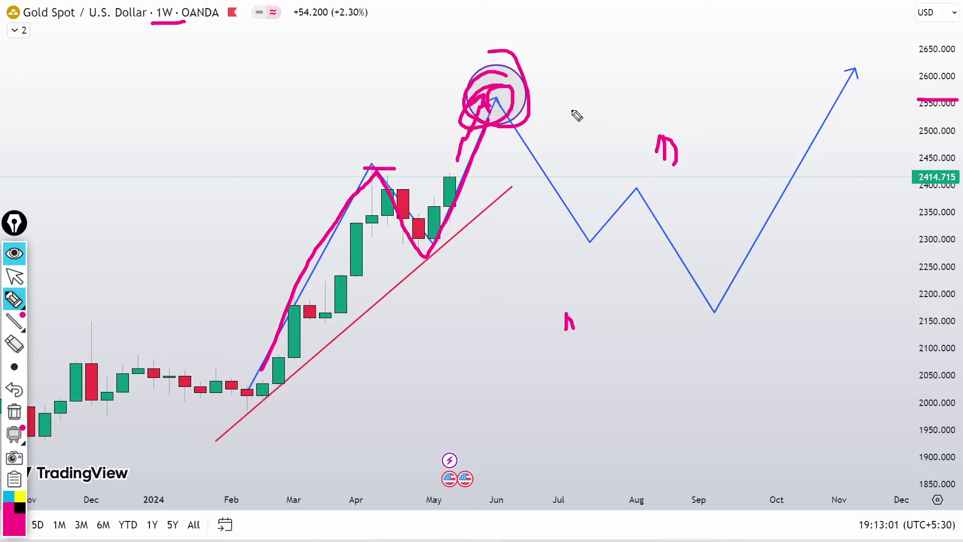
pyautogui.moveTo(531, 114); pyautogui.dragTo(626, 113)
pyautogui.moveTo(514, 78); pyautogui.dragTo(570, 79)
pyautogui.moveTo(489, 116)
pyautogui.mouseDown()
pyautogui.moveTo(514, 97)
pyautogui.moveTo(561, 190)
pyautogui.moveTo(586, 172)
pyautogui.mouseUp()
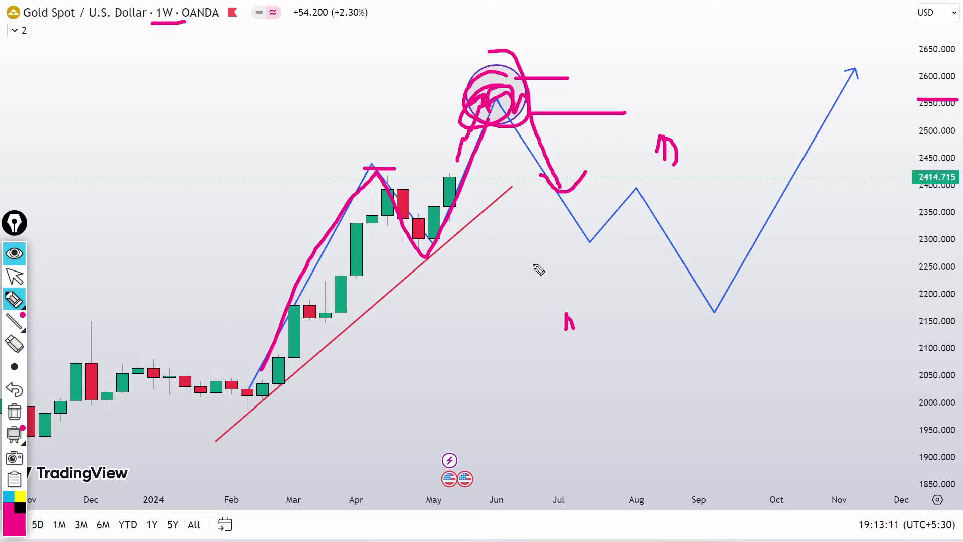
pyautogui.moveTo(497, 109)
pyautogui.mouseDown()
pyautogui.moveTo(572, 182)
pyautogui.moveTo(592, 242)
pyautogui.mouseUp()
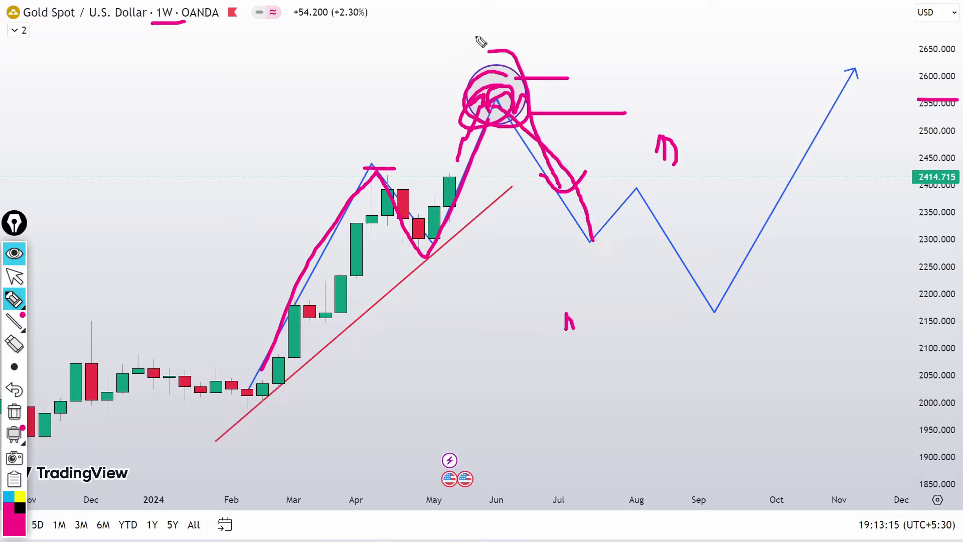
pyautogui.moveTo(537, 42)
pyautogui.mouseDown()
pyautogui.moveTo(279, 200)
pyautogui.moveTo(351, 410)
pyautogui.moveTo(509, 44)
pyautogui.moveTo(585, 250)
pyautogui.moveTo(469, 244)
pyautogui.moveTo(430, 220)
pyautogui.moveTo(405, 148)
pyautogui.moveTo(581, 308)
pyautogui.moveTo(572, 347)
pyautogui.moveTo(548, 86)
pyautogui.moveTo(678, 143)
pyautogui.mouseUp()
# - Erase the 1W underline, hide the pink annotations and drawing tools, and leave full screen
pyautogui.click(14, 344)
pyautogui.moveTo(212, 7); pyautogui.dragTo(176, 83)
pyautogui.click(14, 253)
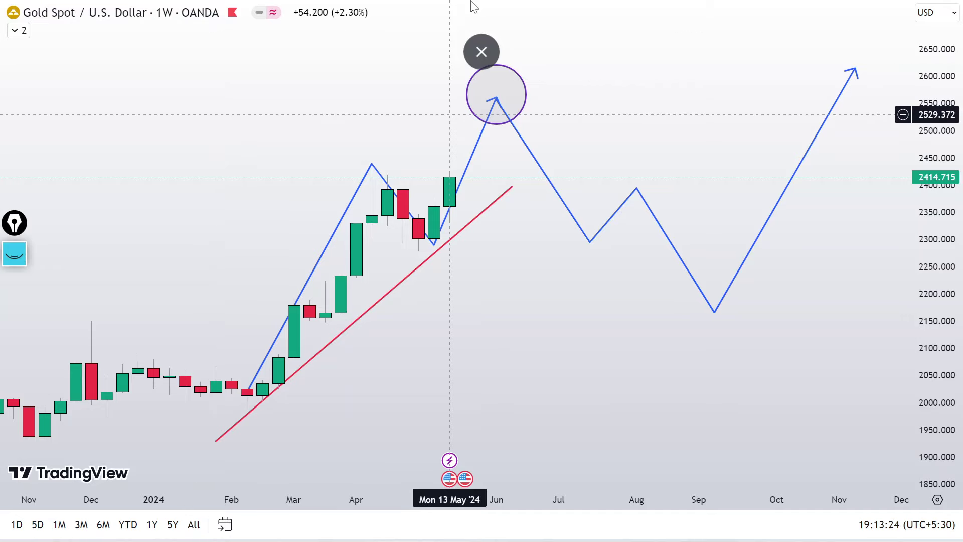
pyautogui.click(482, 52)
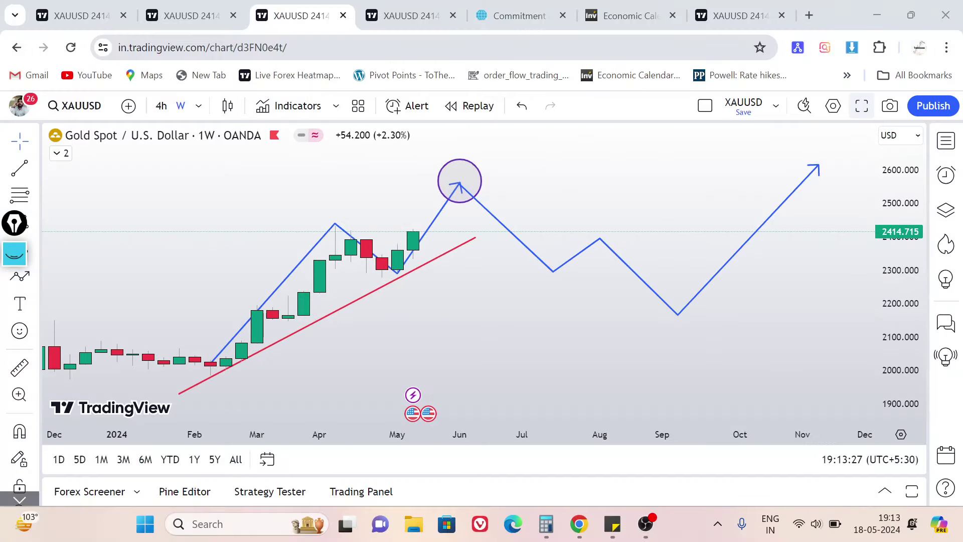